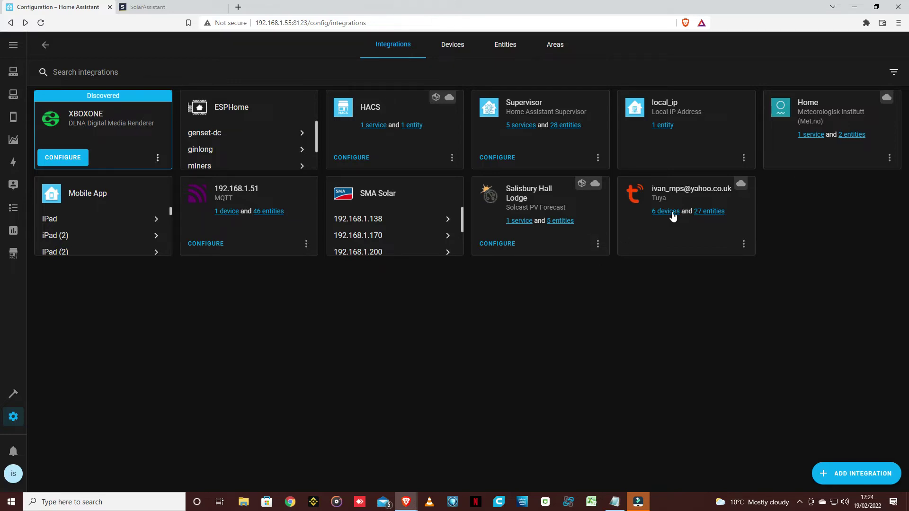
# Step: Show the six devices of the Tuya integration, such as Electric Blanket and the kitchen lamps
pyautogui.click(673, 216)
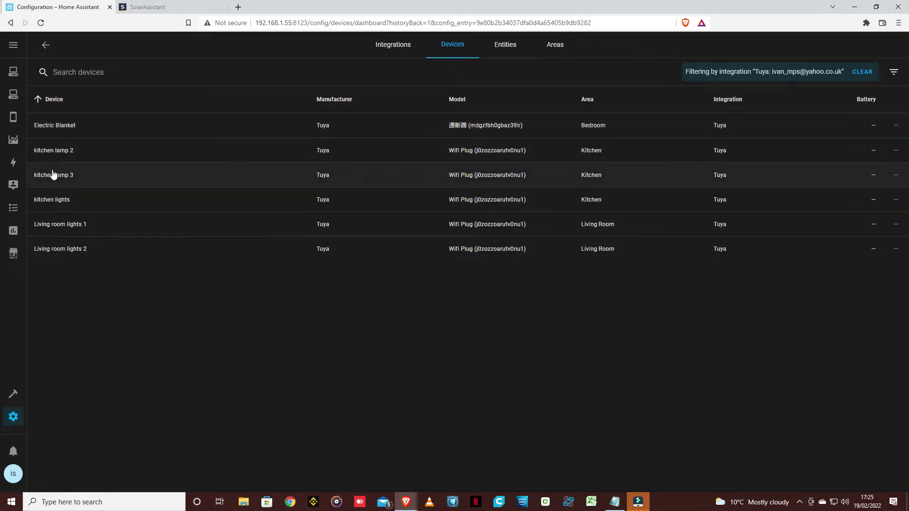
# Step: Open Living room lights 1 and expand its three disabled Current, Power and Voltage sensors, then go back
pyautogui.click(63, 232)
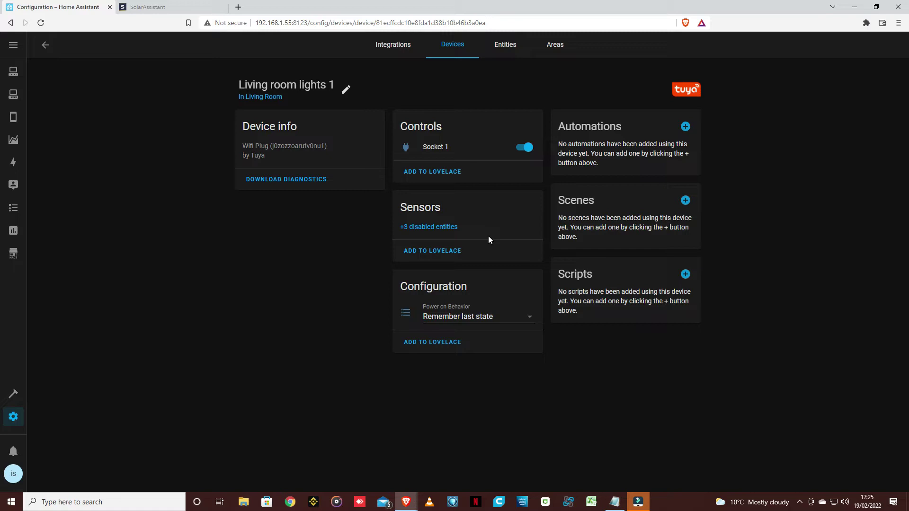
pyautogui.click(416, 229)
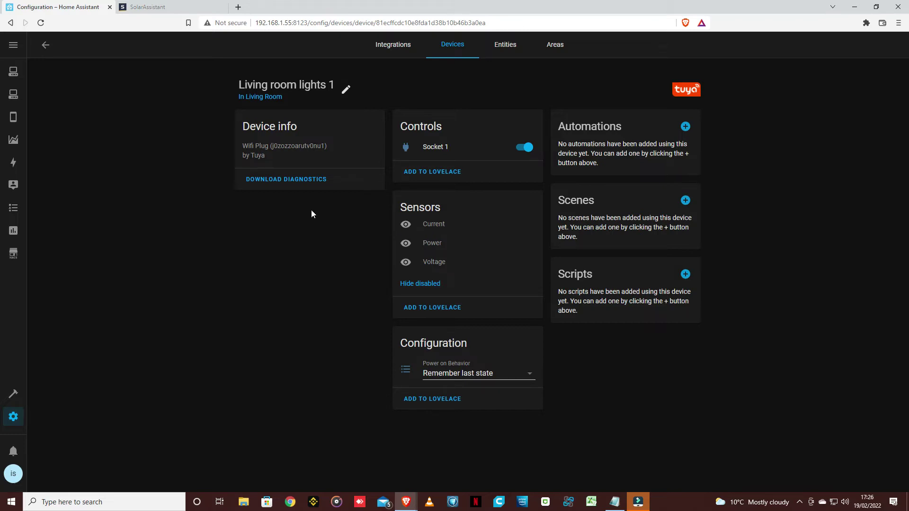
pyautogui.click(43, 47)
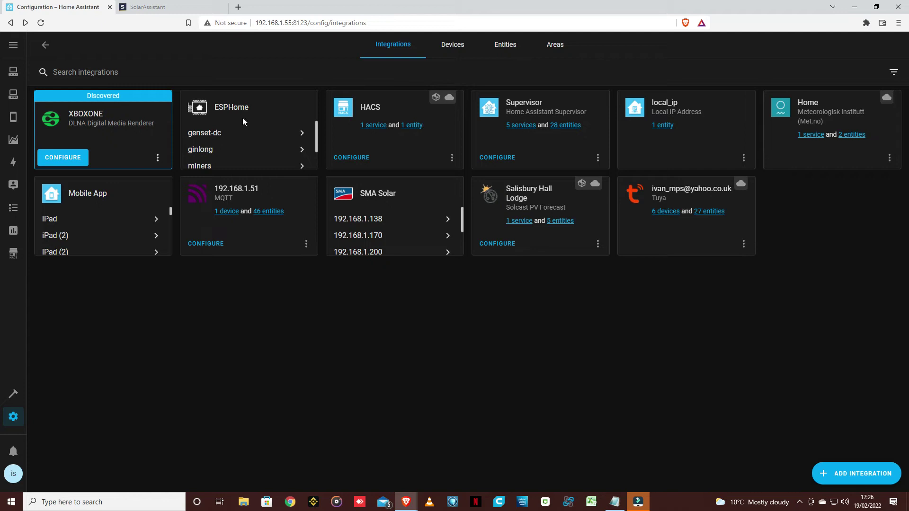
# Step: Check the ESPHome wind entry, then return to the full ESPHome list of ginlong, miners and wind
pyautogui.scroll(-1, 244, 147)
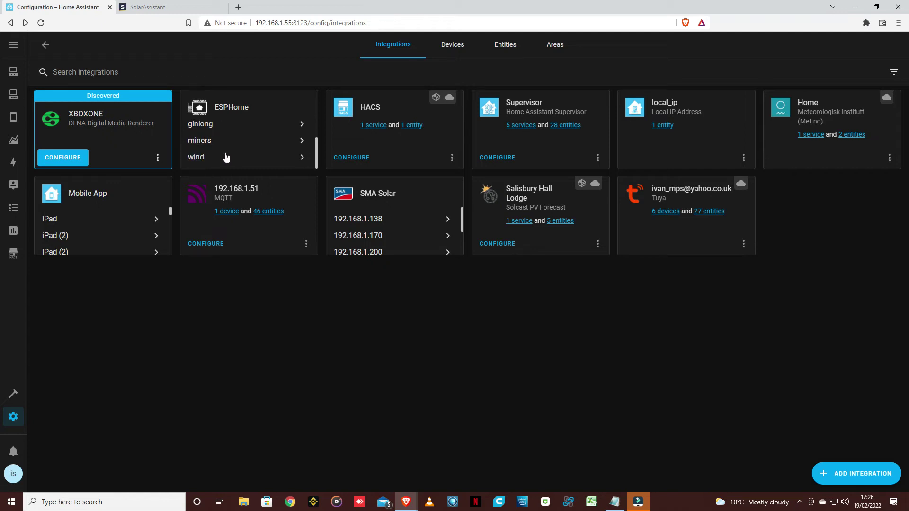
pyautogui.click(223, 157)
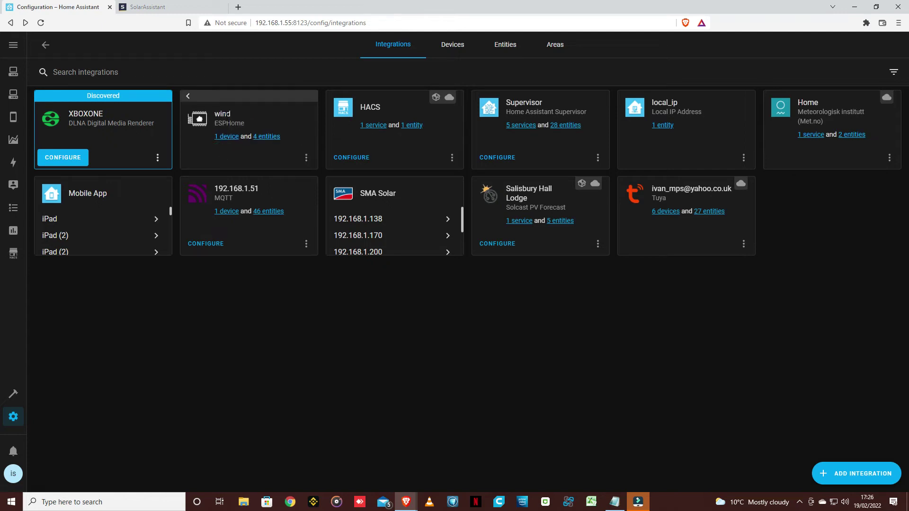
pyautogui.click(188, 96)
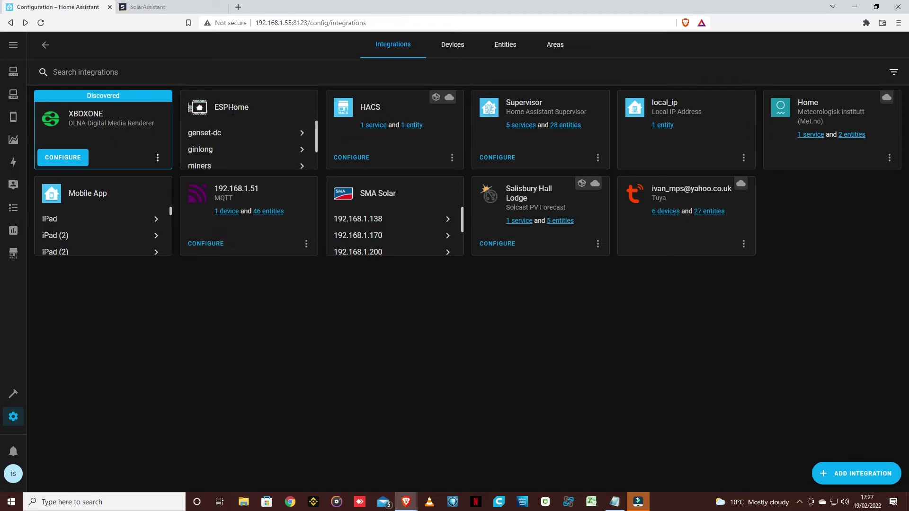
pyautogui.scroll(-1, 228, 150)
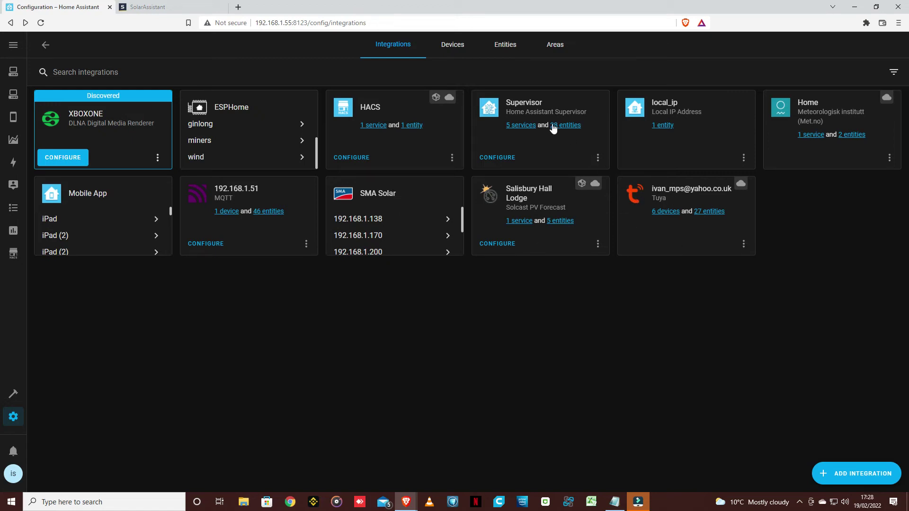
# Step: Start setting up a new integration and scroll through the first part of the catalogue
pyautogui.click(840, 476)
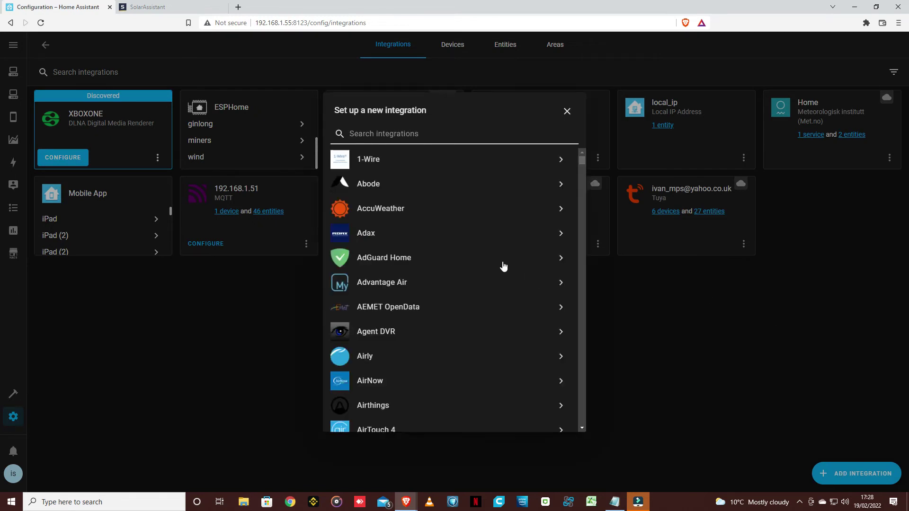
pyautogui.scroll(-2, 544, 182)
pyautogui.scroll(-6, 545, 184)
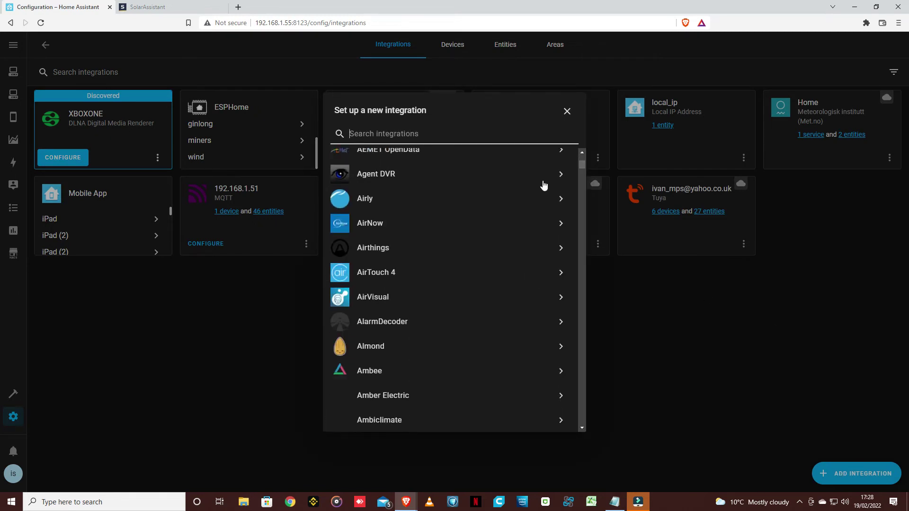
pyautogui.scroll(-5, 543, 187)
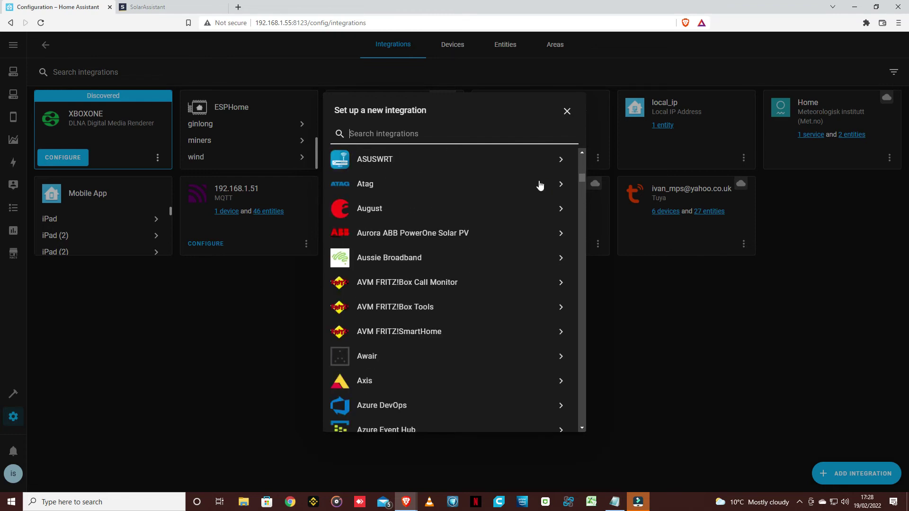
pyautogui.scroll(-7, 540, 185)
pyautogui.scroll(-4, 539, 183)
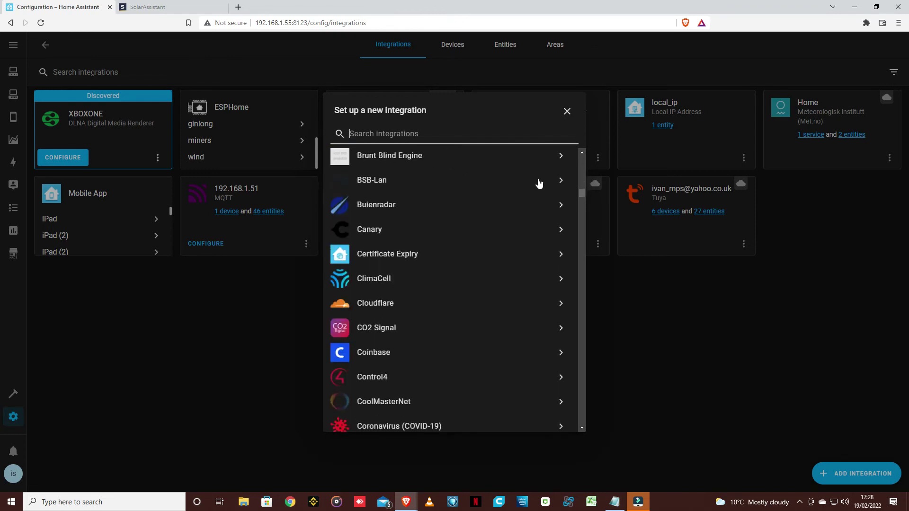
pyautogui.scroll(-10, 539, 184)
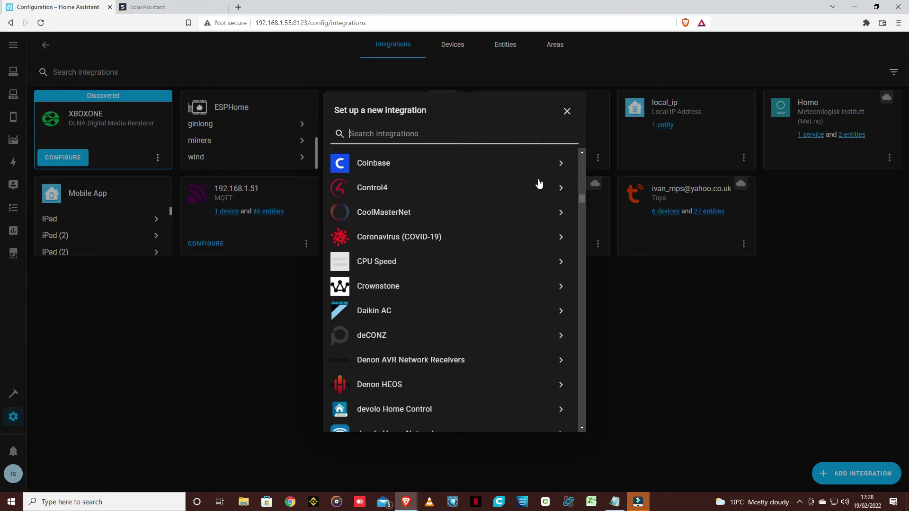
pyautogui.scroll(-5, 539, 183)
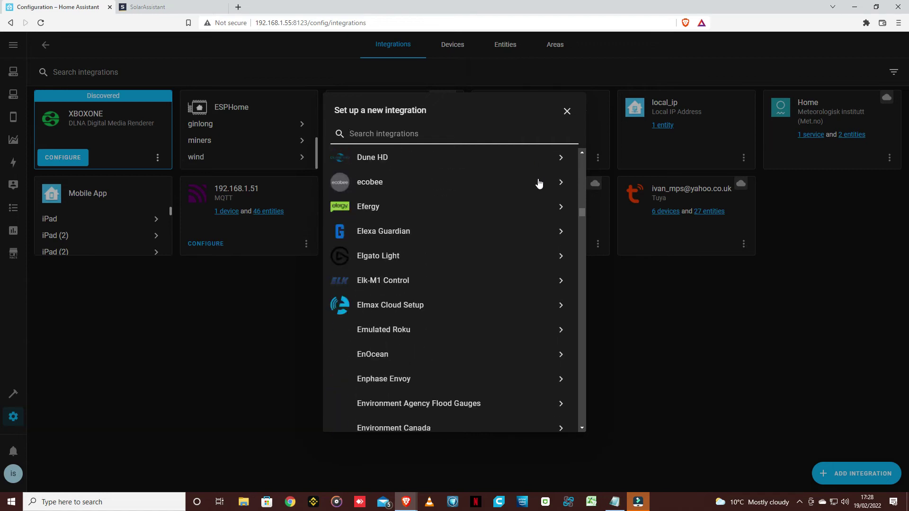
pyautogui.scroll(-2, 539, 184)
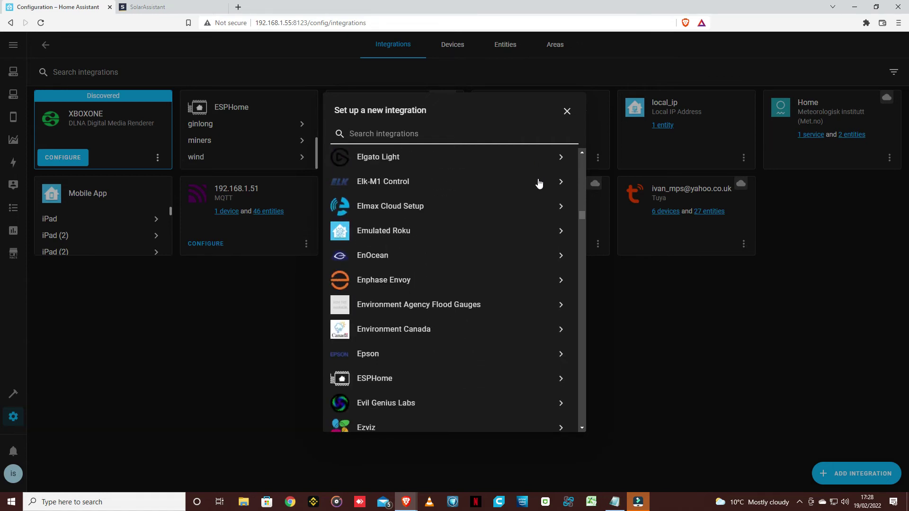
pyautogui.scroll(-8, 539, 184)
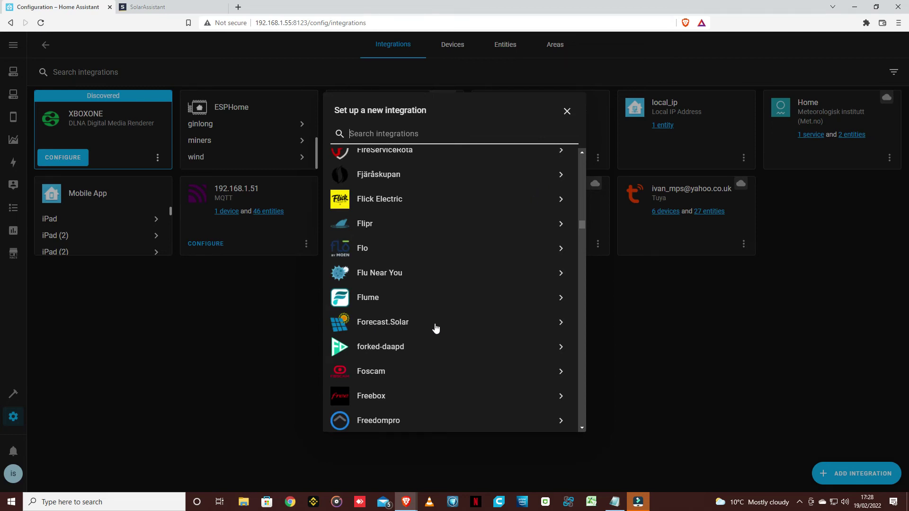
pyautogui.scroll(-2, 436, 328)
pyautogui.scroll(-4, 435, 329)
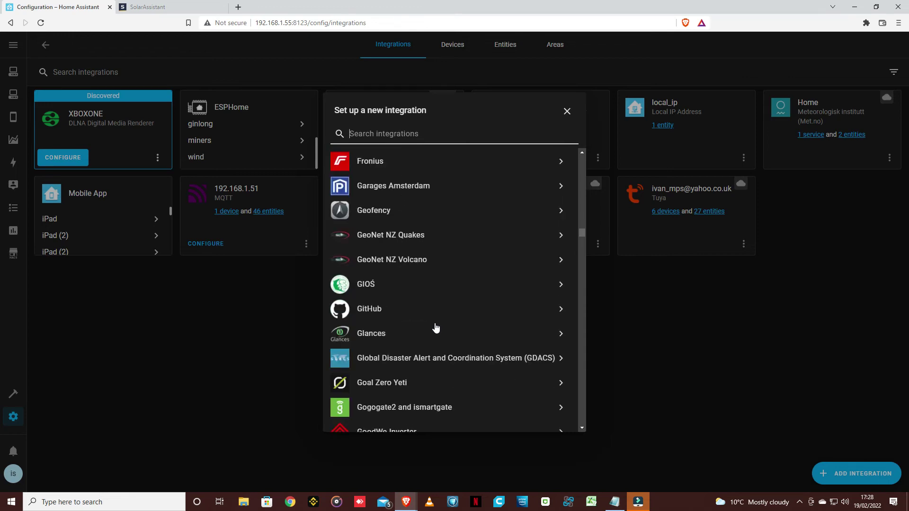
pyautogui.scroll(-4, 435, 328)
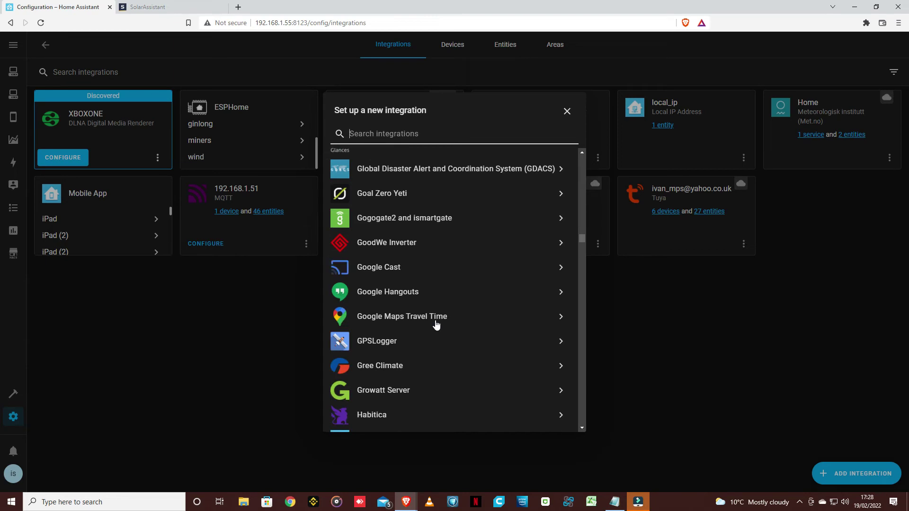
pyautogui.scroll(-3, 437, 326)
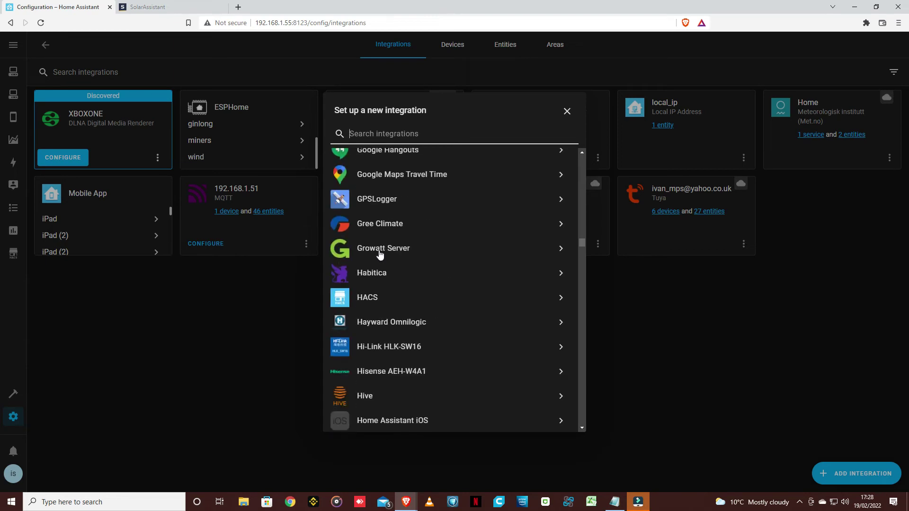
pyautogui.scroll(-3, 474, 325)
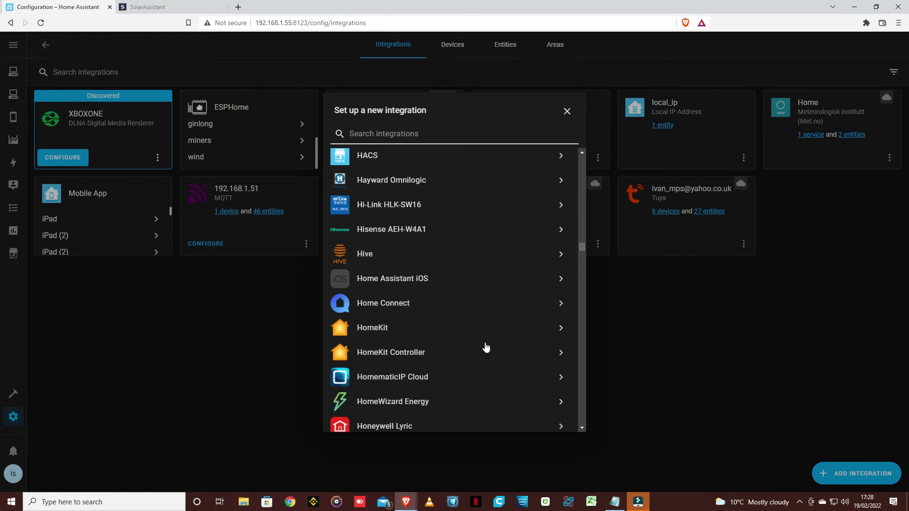
pyautogui.scroll(-4, 484, 345)
pyautogui.scroll(-6, 474, 334)
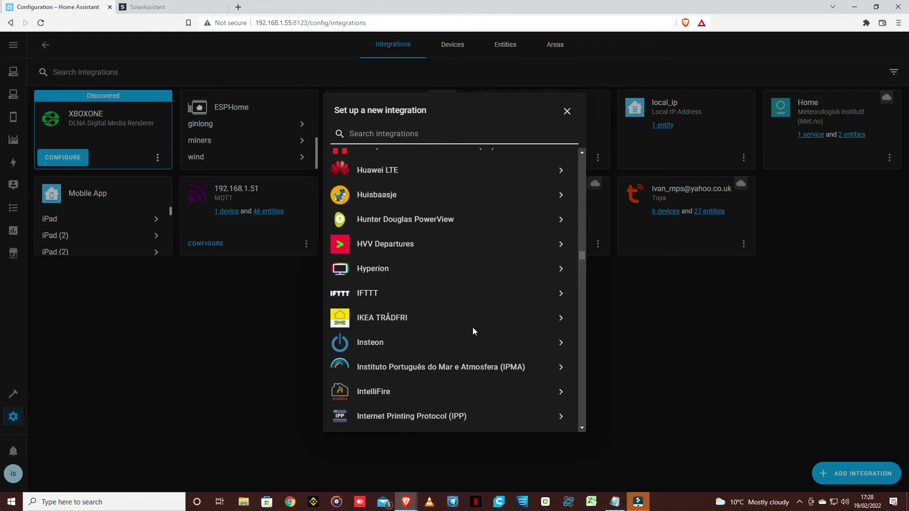
pyautogui.scroll(-8, 474, 331)
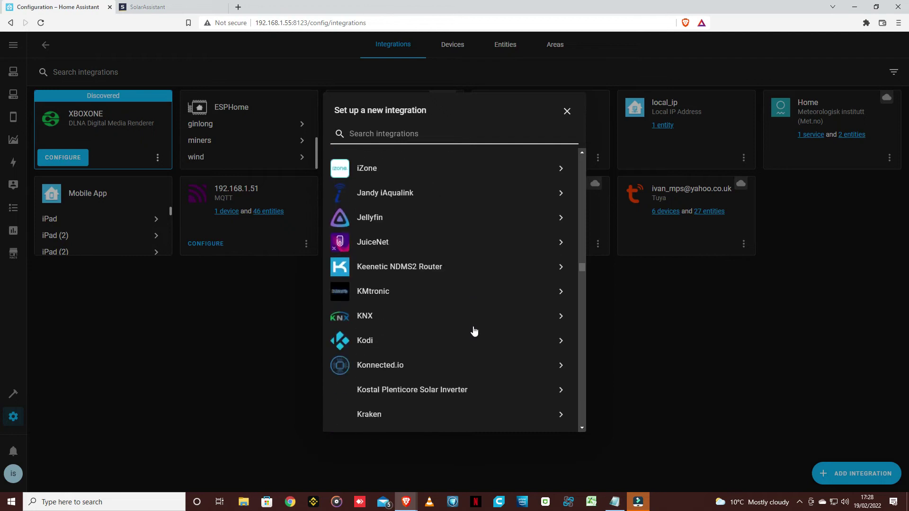
pyautogui.scroll(-3, 474, 330)
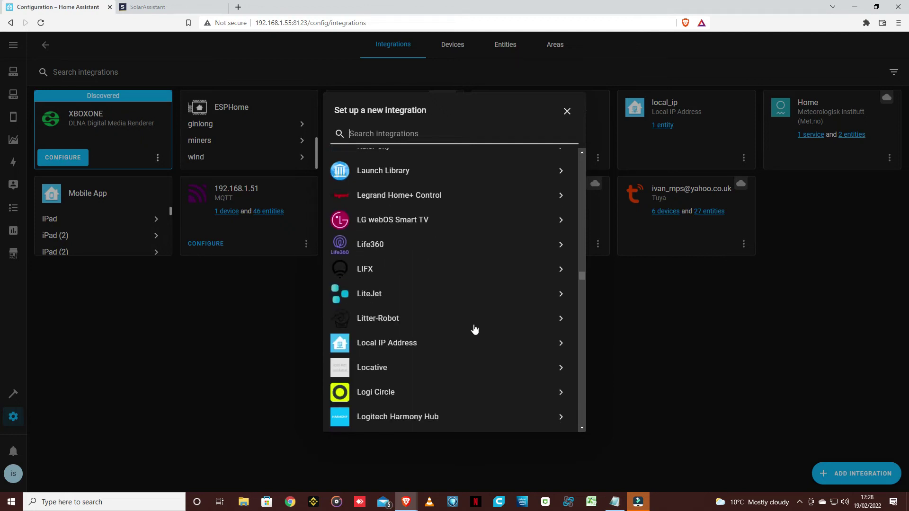
pyautogui.scroll(-3, 475, 329)
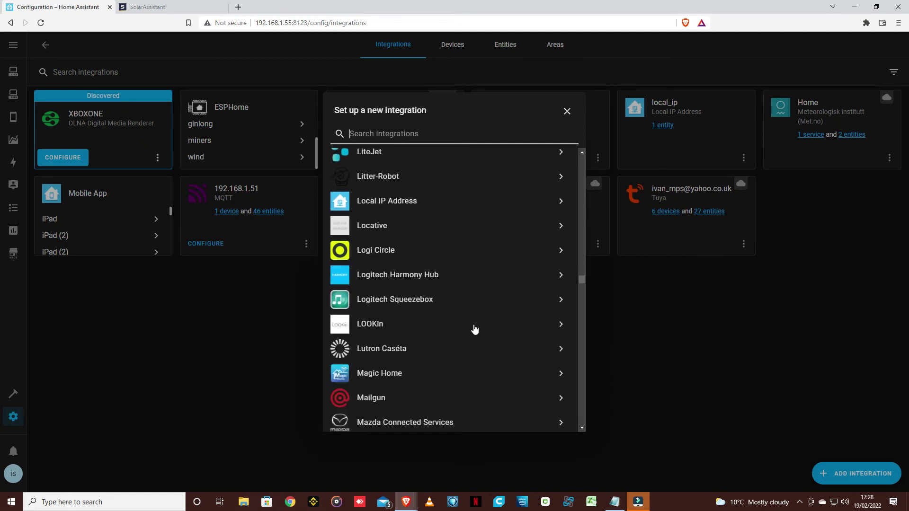
pyautogui.scroll(-4, 475, 329)
pyautogui.scroll(-2, 475, 330)
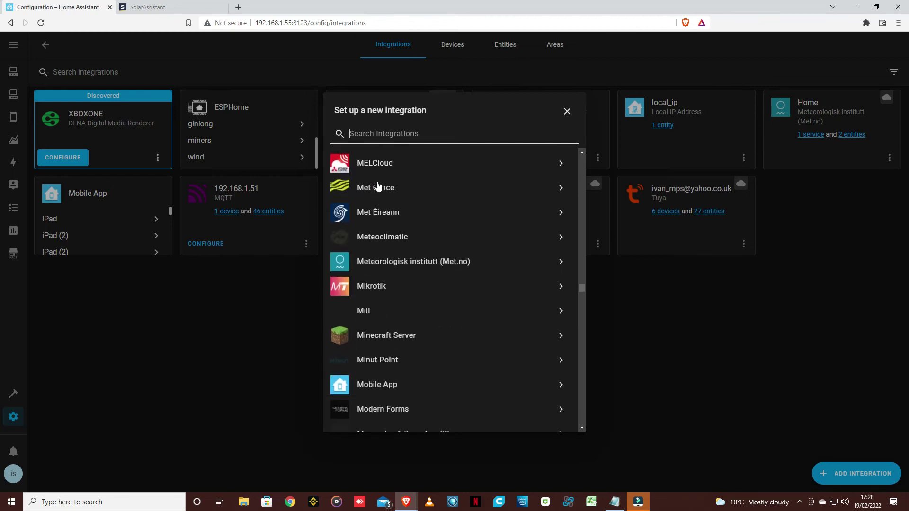
pyautogui.scroll(-3, 493, 319)
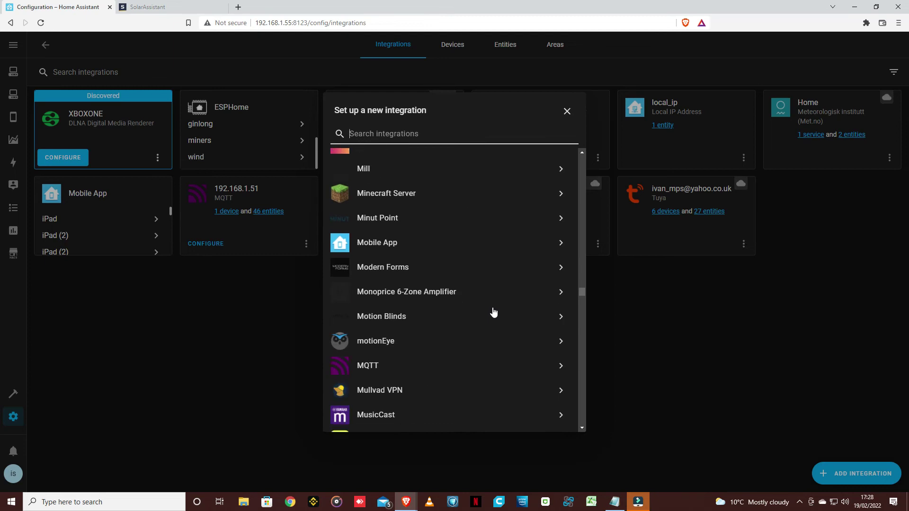
pyautogui.scroll(-2, 493, 312)
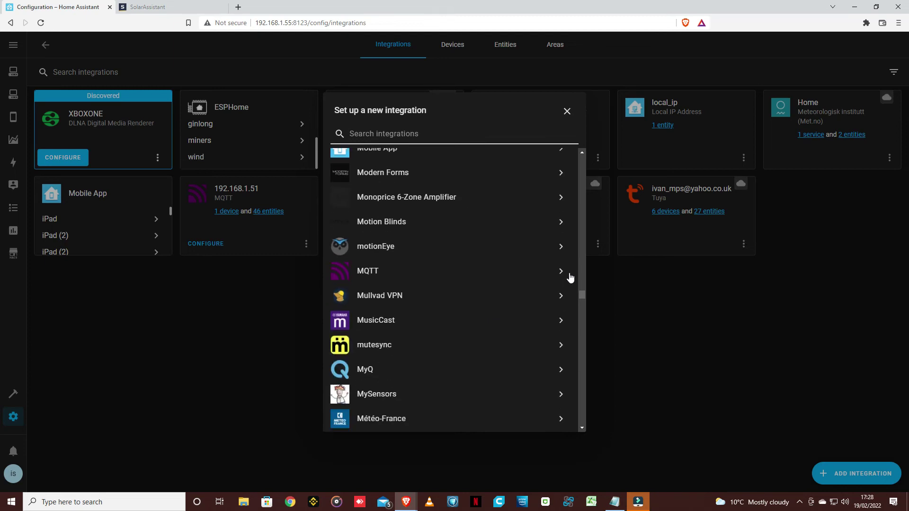
# Step: Browse the rest of the integration catalogue down to the Z entries, then close it
pyautogui.moveTo(582, 296); pyautogui.dragTo(582, 306)
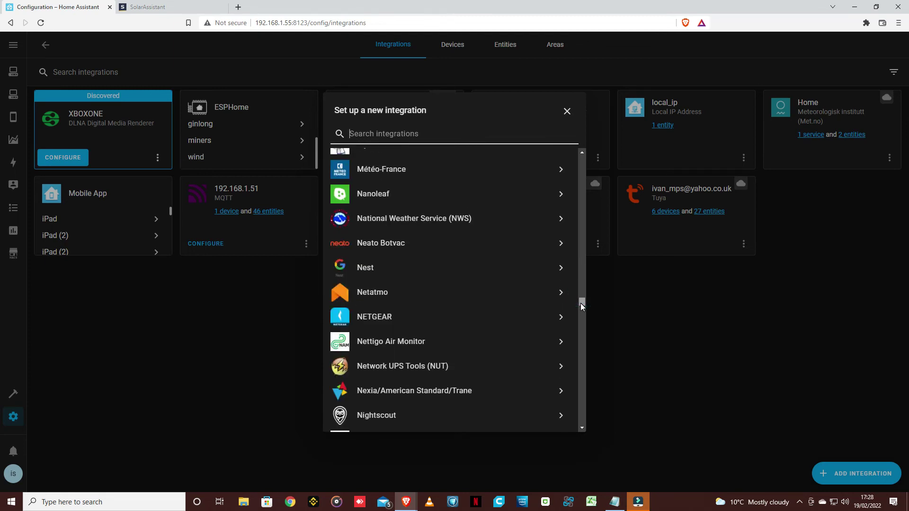
pyautogui.scroll(-6, 539, 327)
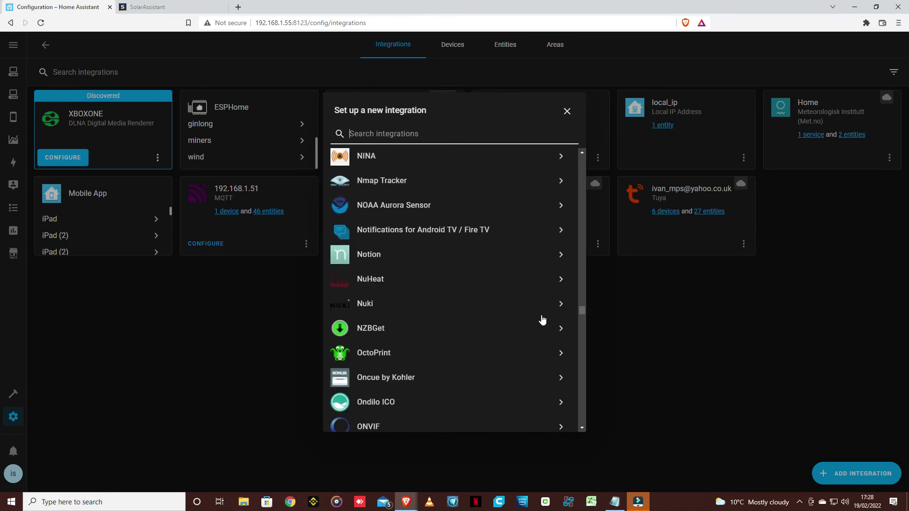
pyautogui.moveTo(582, 308); pyautogui.dragTo(586, 226)
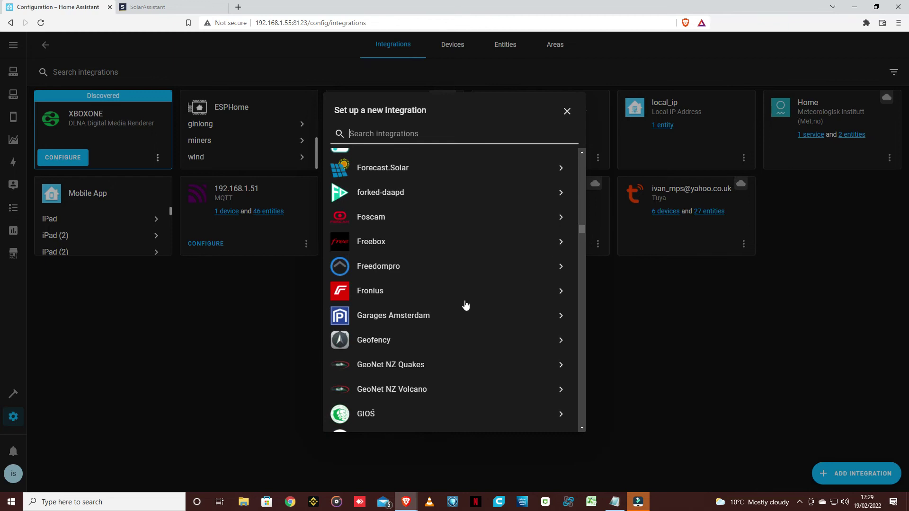
pyautogui.scroll(-5, 466, 305)
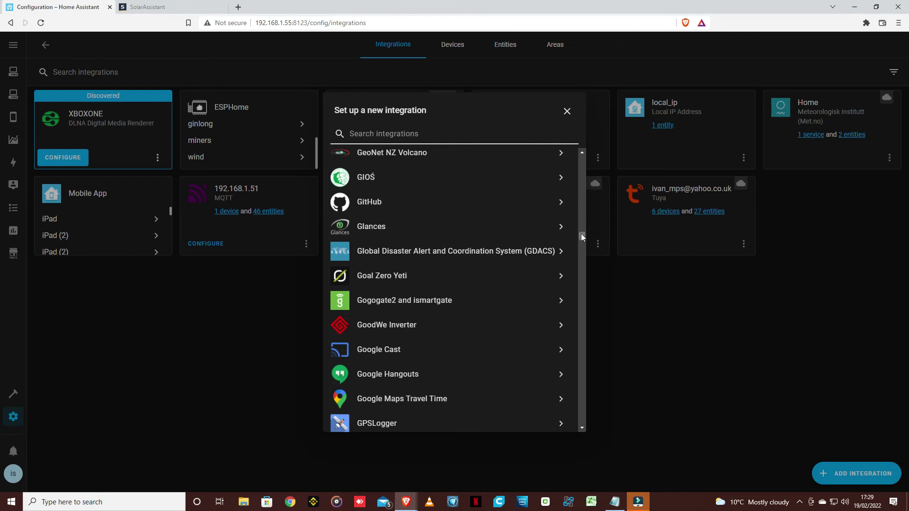
pyautogui.moveTo(580, 235); pyautogui.dragTo(579, 355)
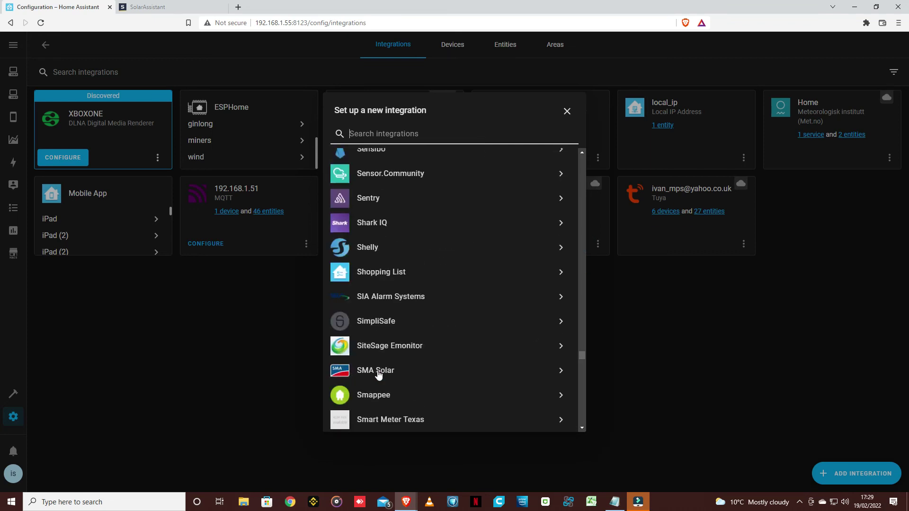
pyautogui.scroll(-6, 525, 369)
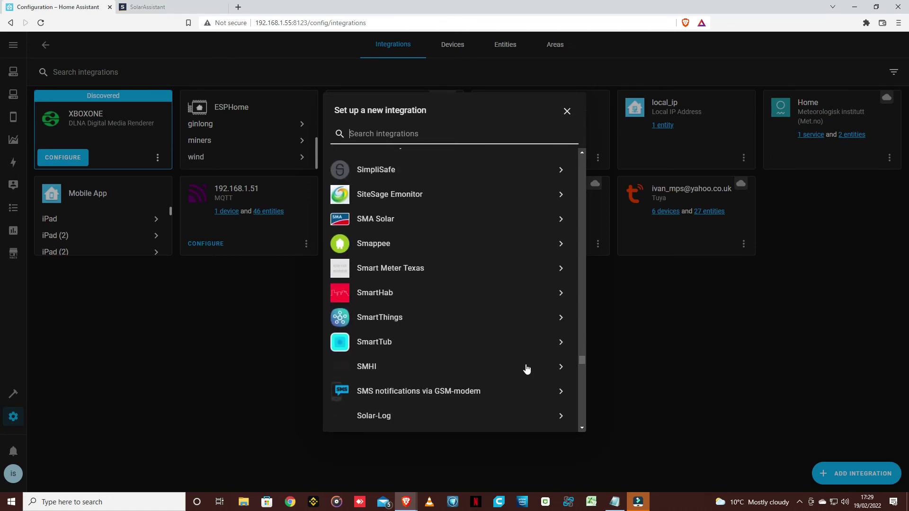
pyautogui.scroll(-1, 527, 369)
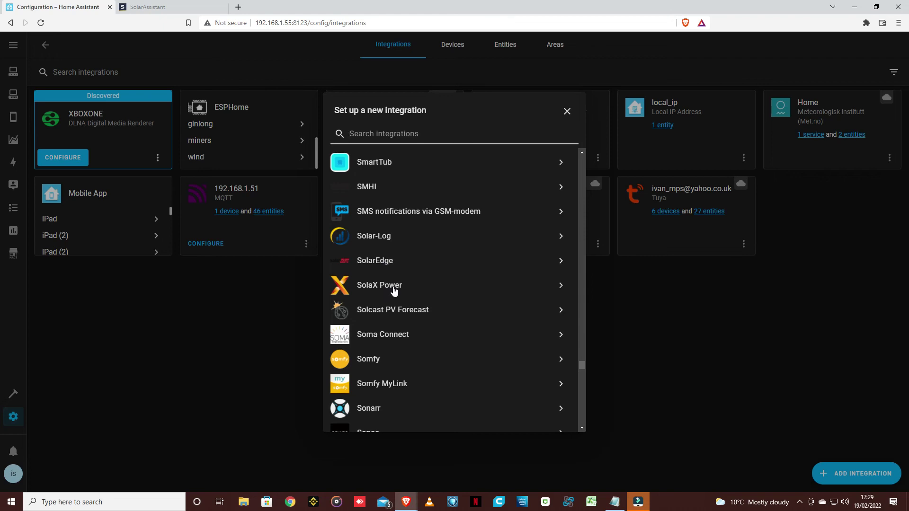
pyautogui.scroll(-4, 421, 310)
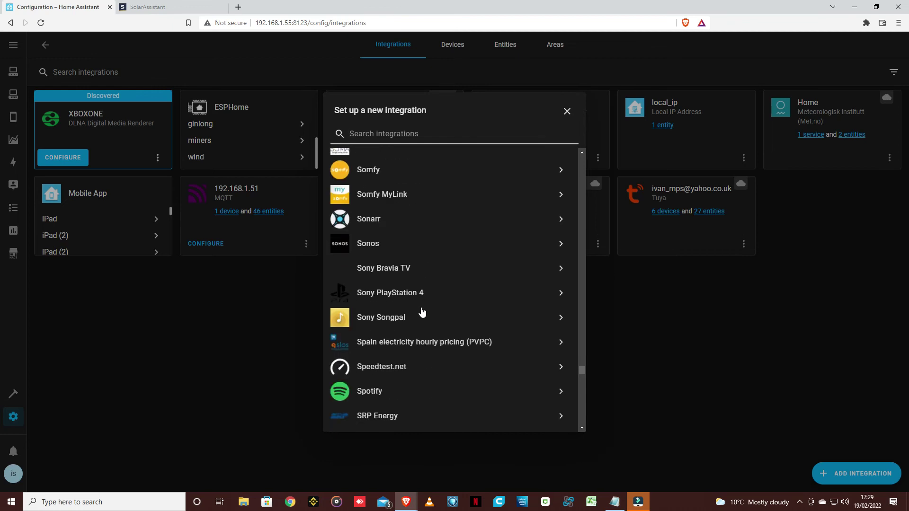
pyautogui.scroll(-5, 422, 311)
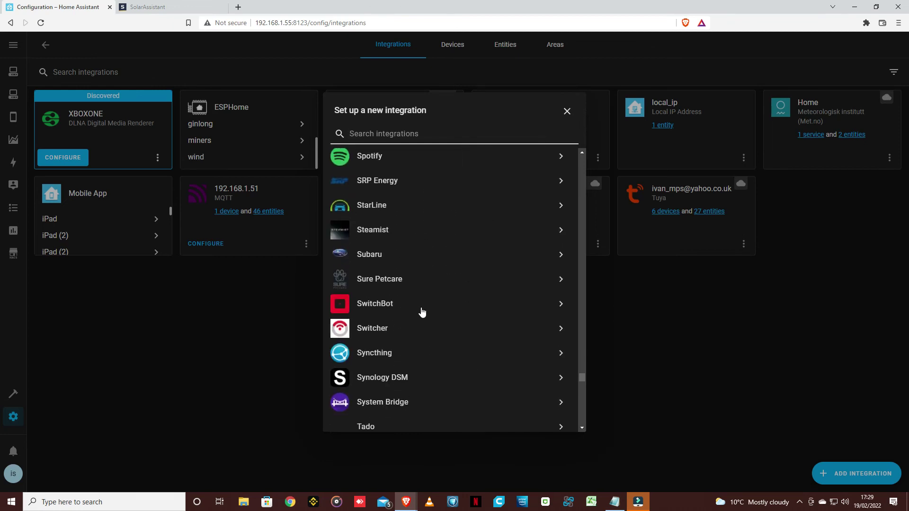
pyautogui.scroll(-1, 422, 311)
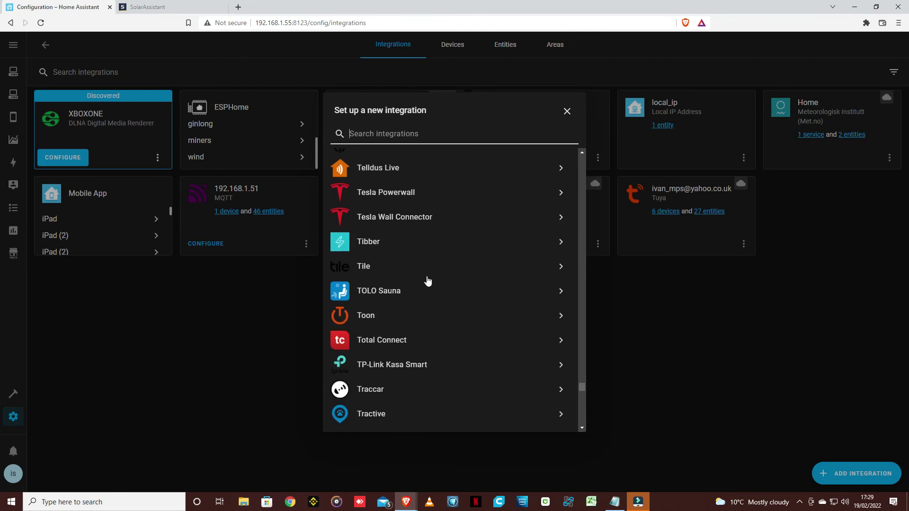
pyautogui.scroll(-3, 430, 313)
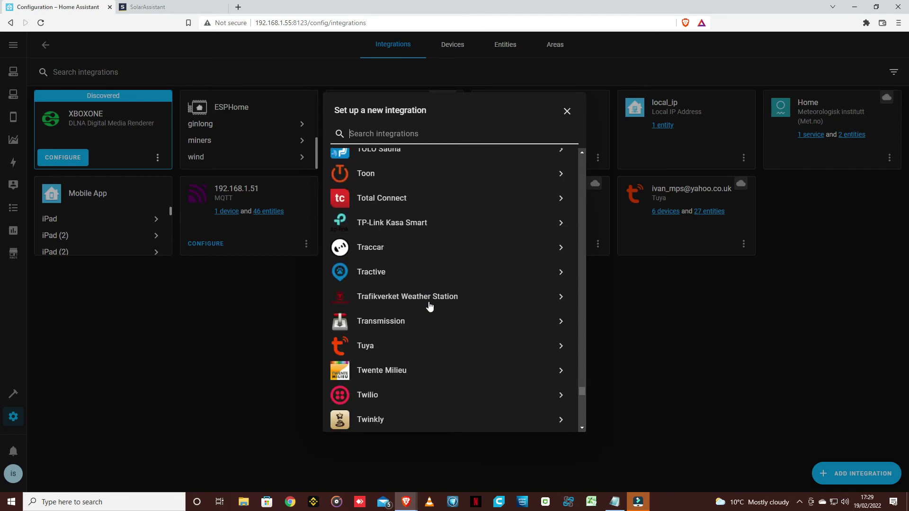
pyautogui.scroll(3, 430, 307)
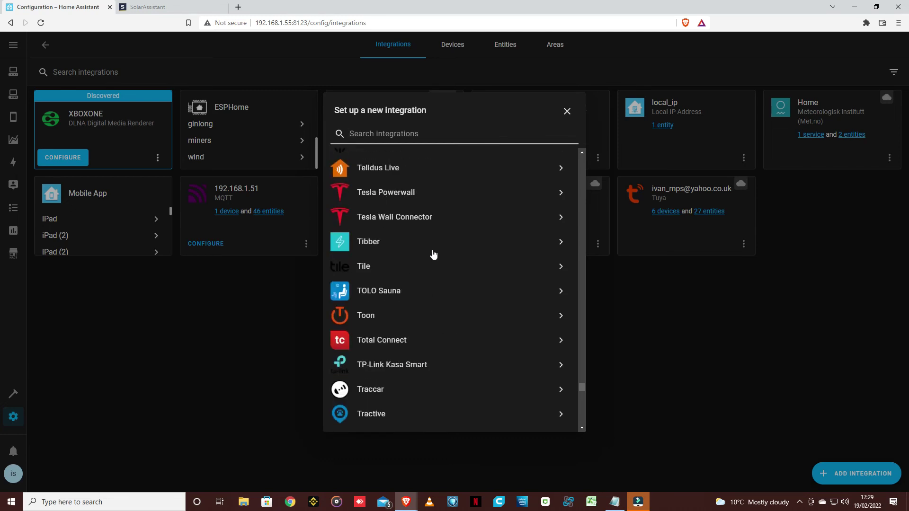
pyautogui.scroll(-4, 433, 253)
pyautogui.scroll(-7, 435, 254)
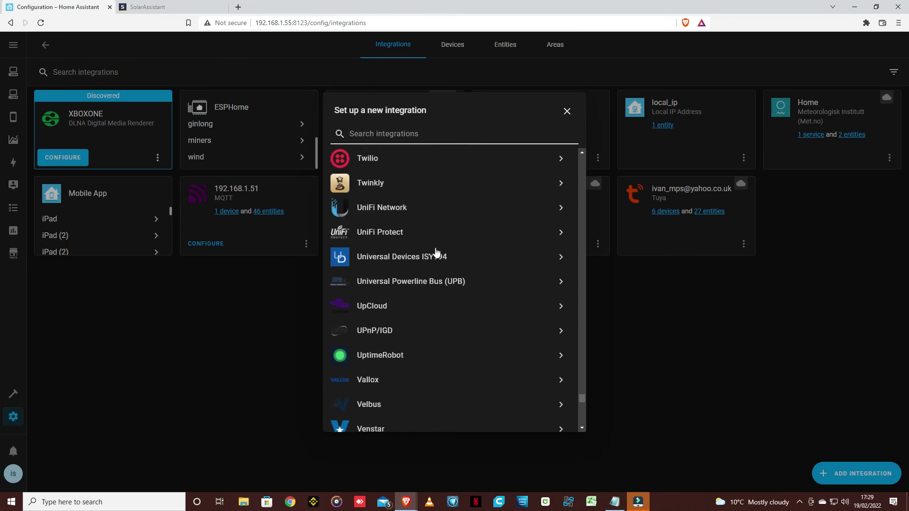
pyautogui.scroll(-4, 439, 251)
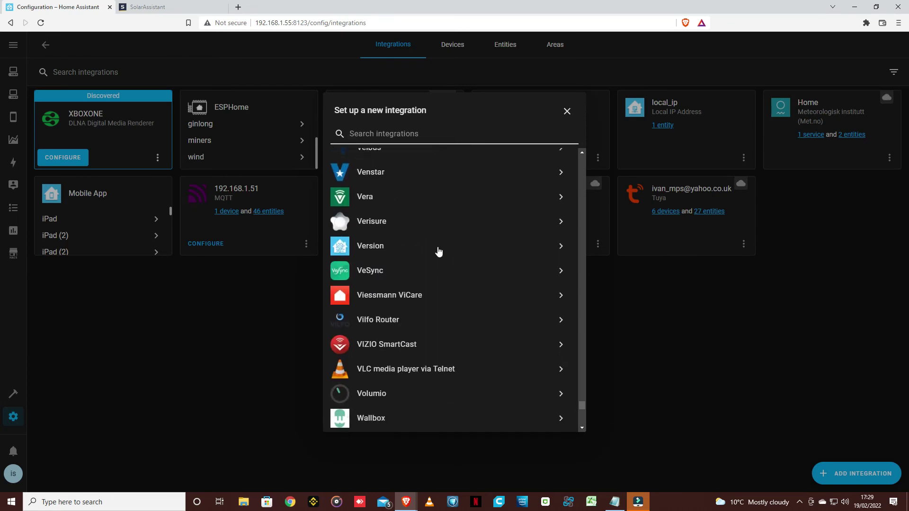
pyautogui.scroll(-4, 439, 252)
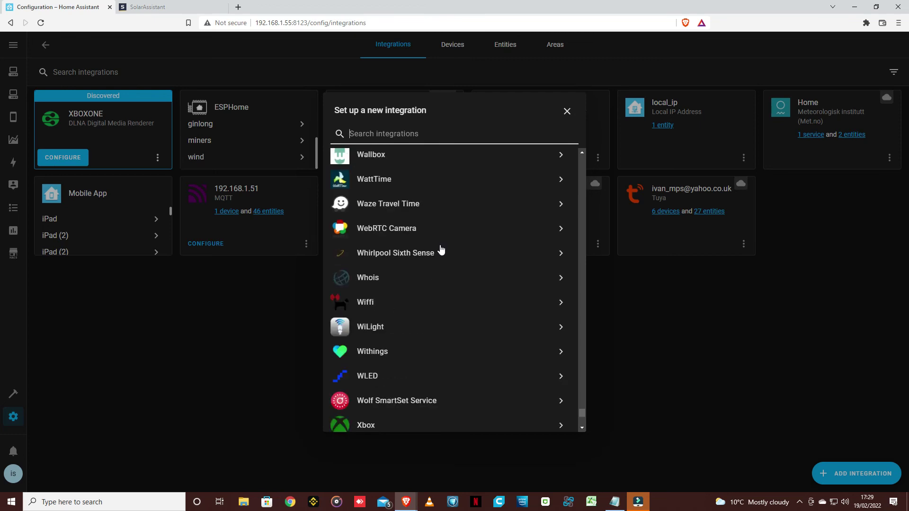
pyautogui.scroll(-4, 448, 244)
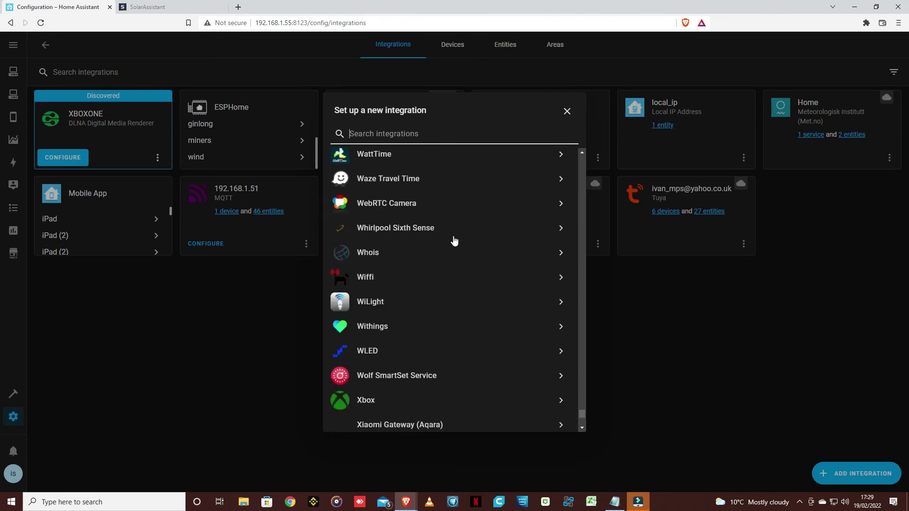
pyautogui.click(567, 110)
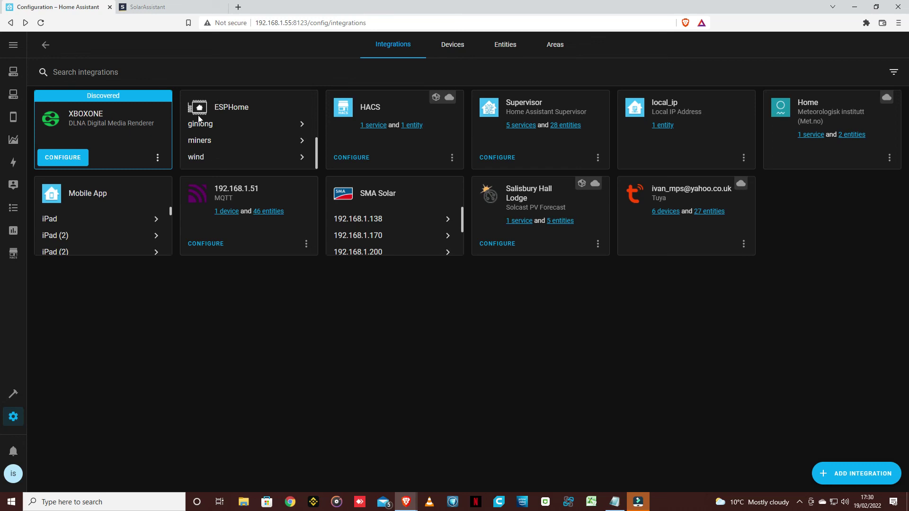
# Step: Select the ESPHome wind entry to show its 1 device and 4 entities
pyautogui.click(212, 159)
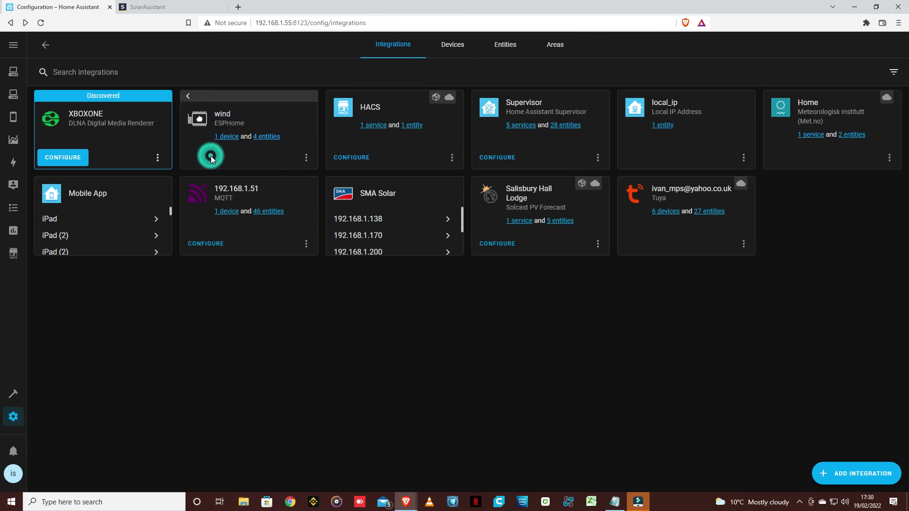
# Step: On the wind turbine device page, inspect the Turbine Voltage V sensor settings, then go back
pyautogui.click(229, 136)
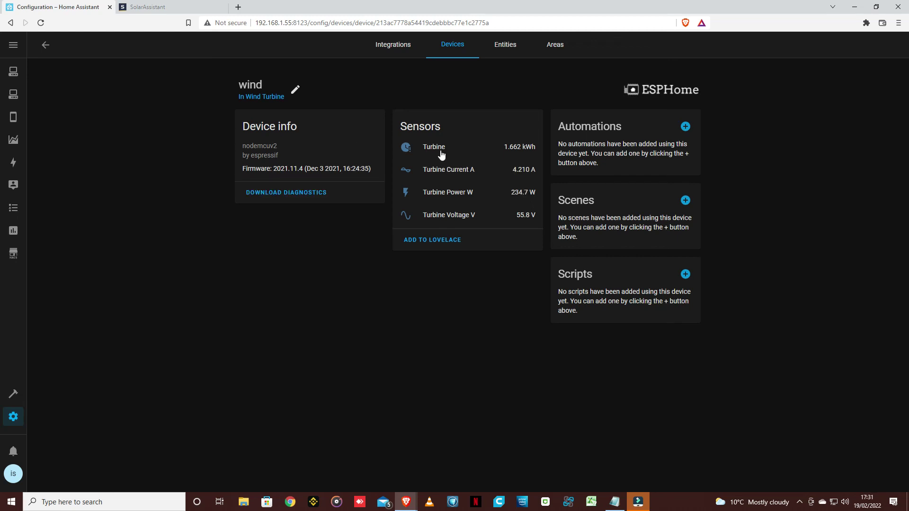
pyautogui.click(454, 209)
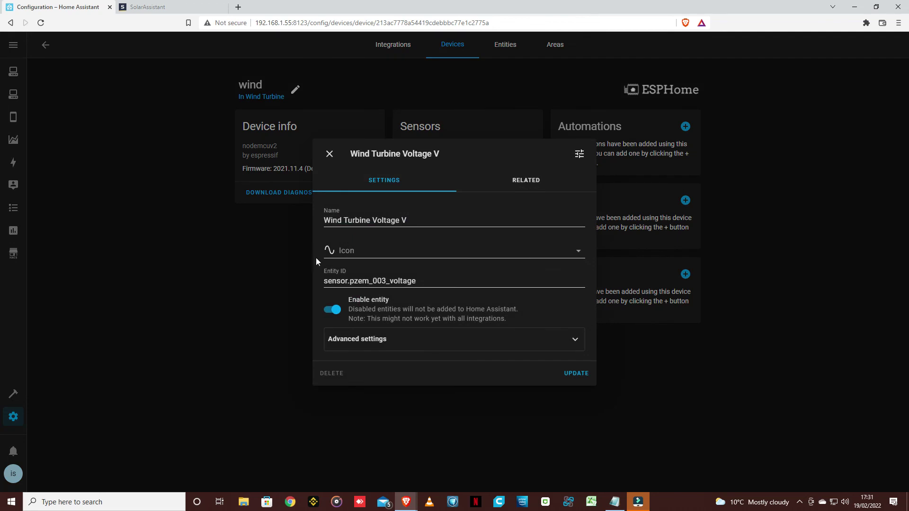
pyautogui.click(329, 155)
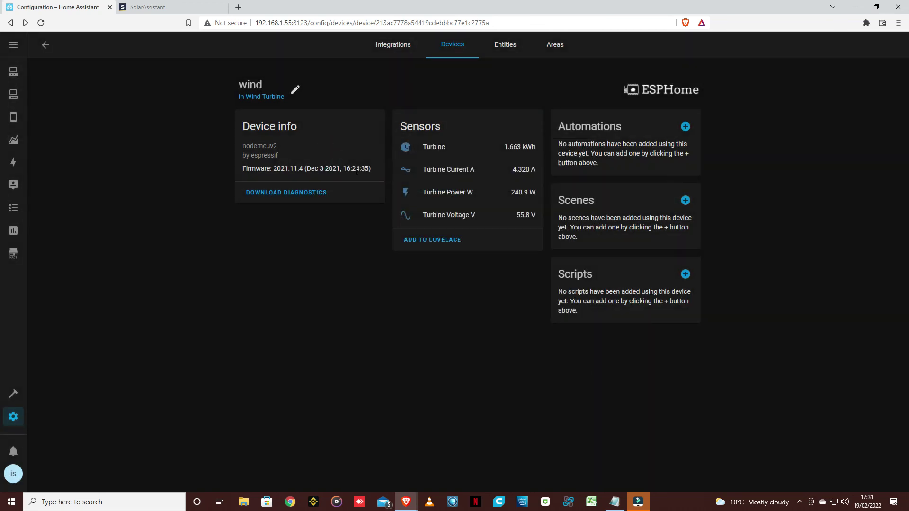
pyautogui.click(46, 44)
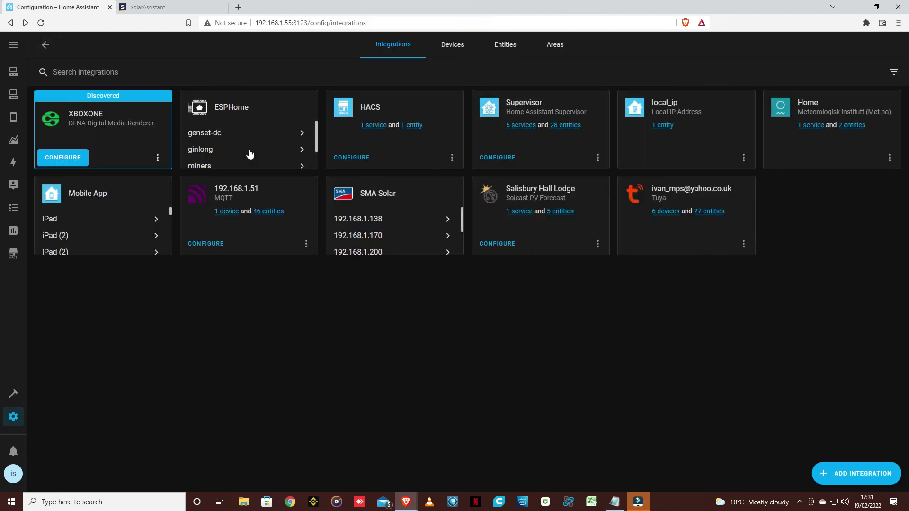
# Step: Scroll the Integrations page to review the ESPHome card's genset-dc, ginlong, miners and wind devices
pyautogui.scroll(-1, 217, 155)
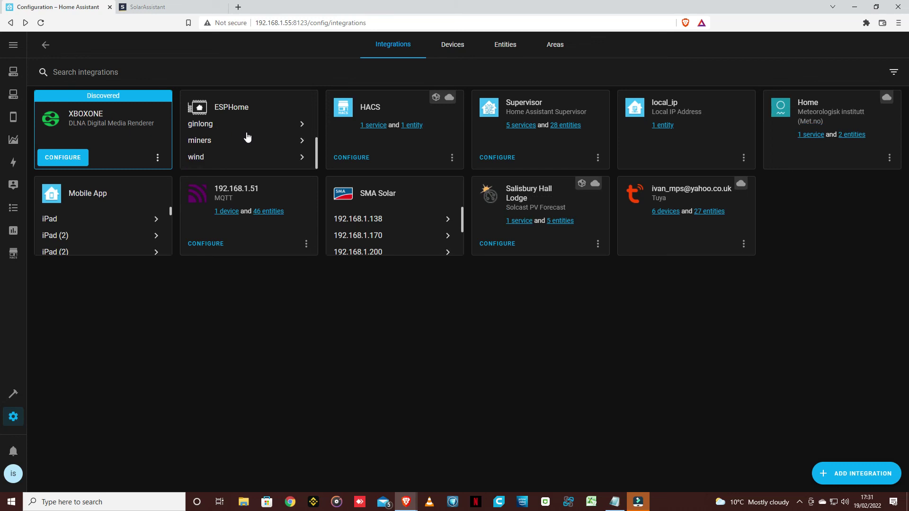
pyautogui.scroll(1, 251, 137)
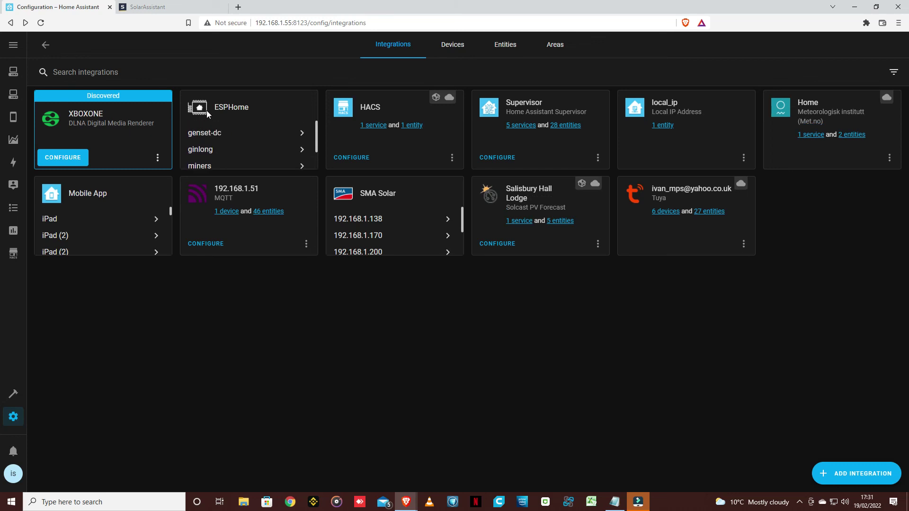